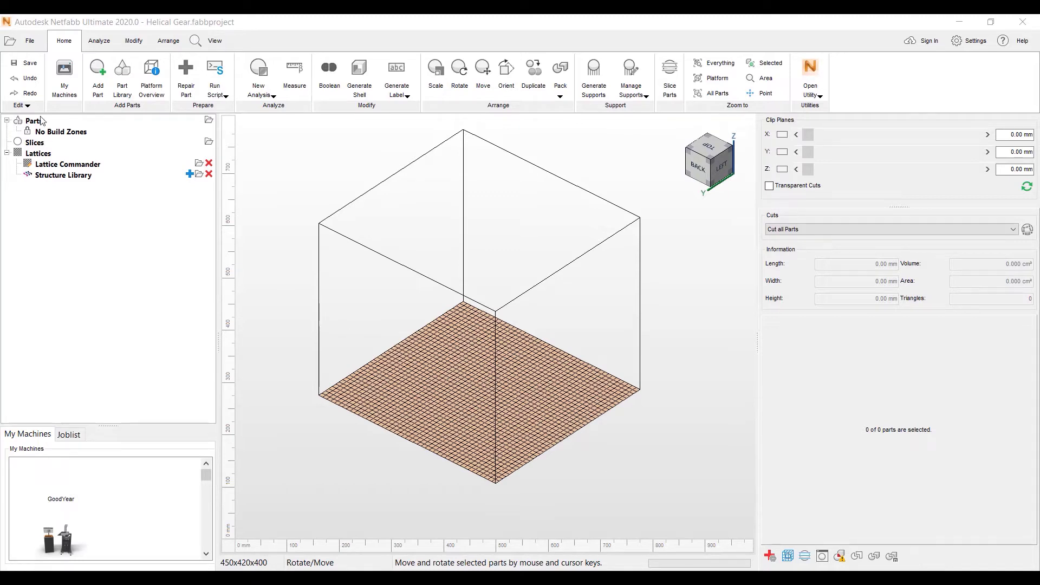
- Import Helical Gear.SLDPRT from the Lattice_videoes folder and confirm the import summary
left_click(99, 70)
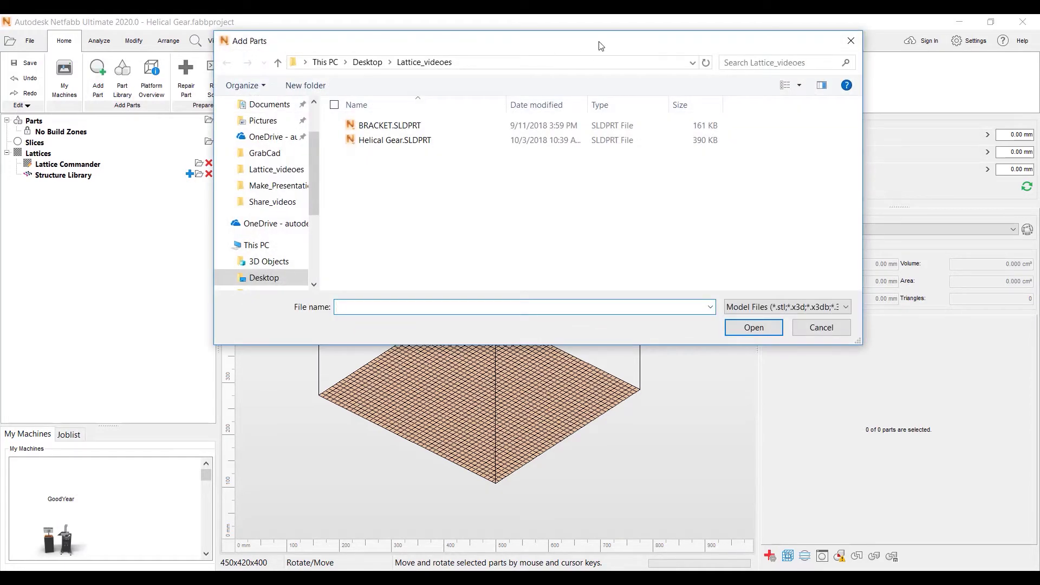
left_click_drag(600, 46, 625, 92)
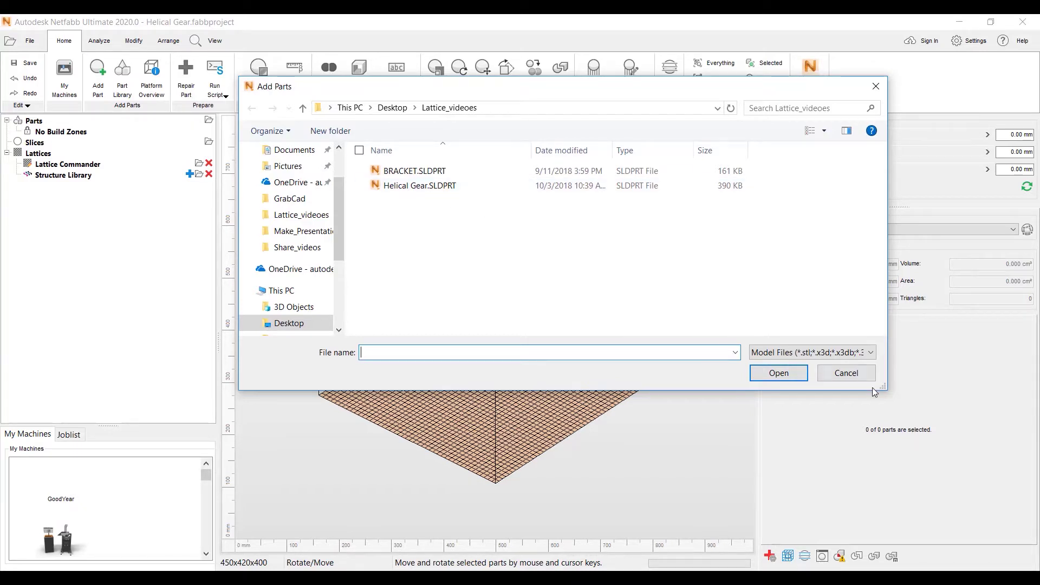
left_click(869, 352)
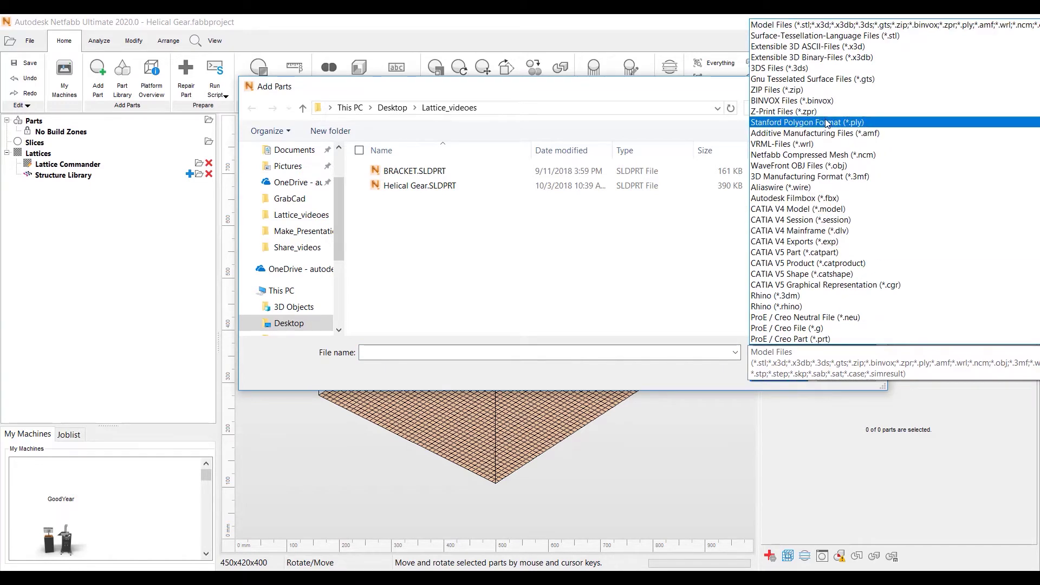
scroll(826, 123, "down", 2)
scroll(827, 124, "down", 3)
scroll(827, 123, "down", 2)
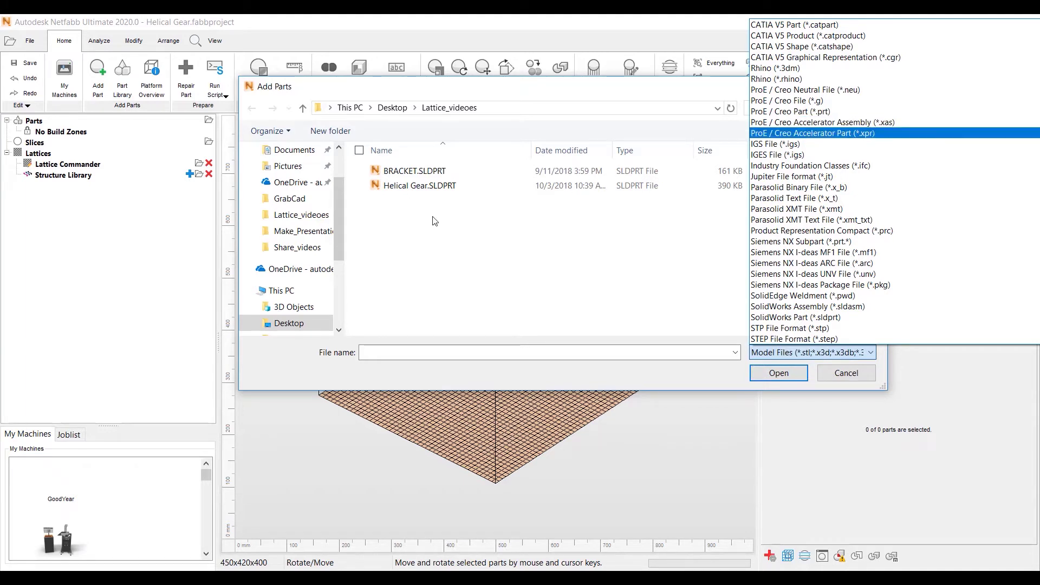
left_click(420, 192)
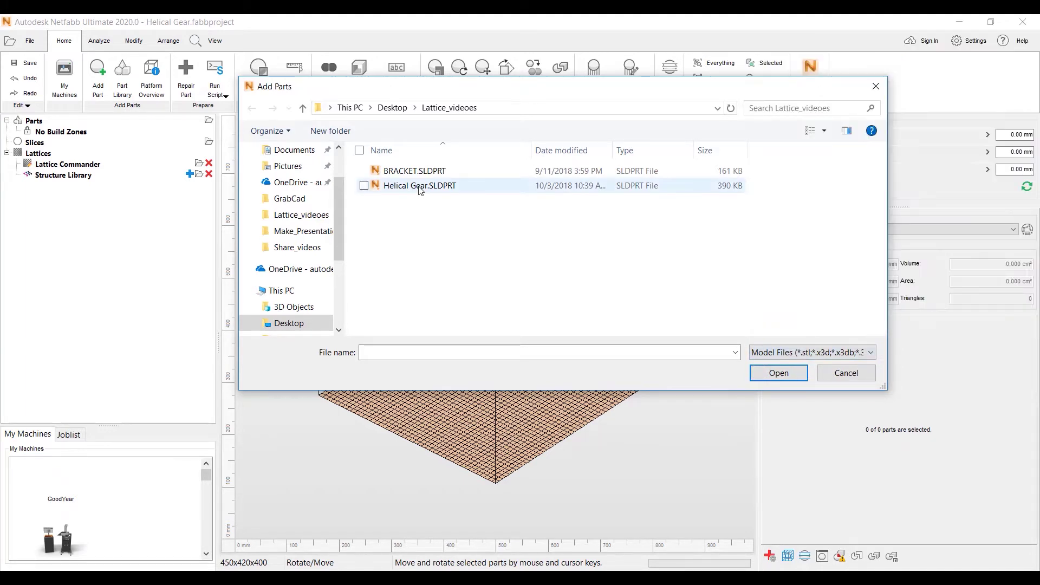
left_click(420, 187)
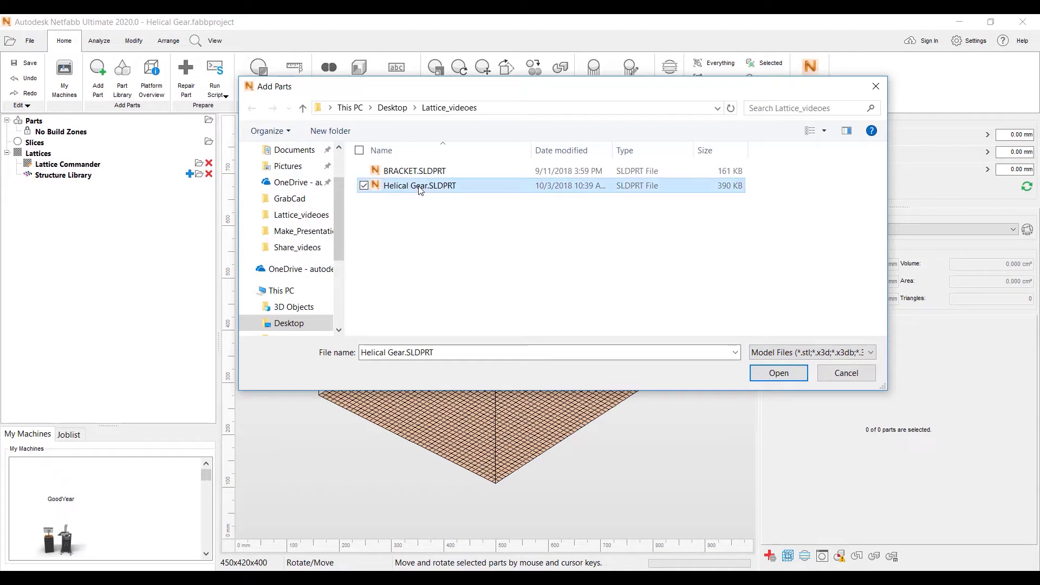
left_click(779, 373)
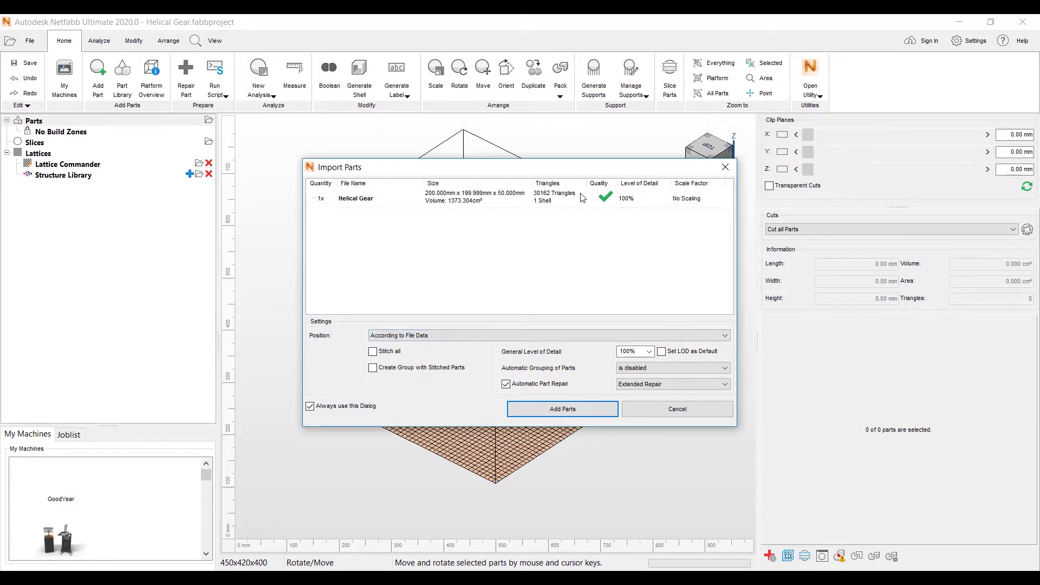
left_click(556, 411)
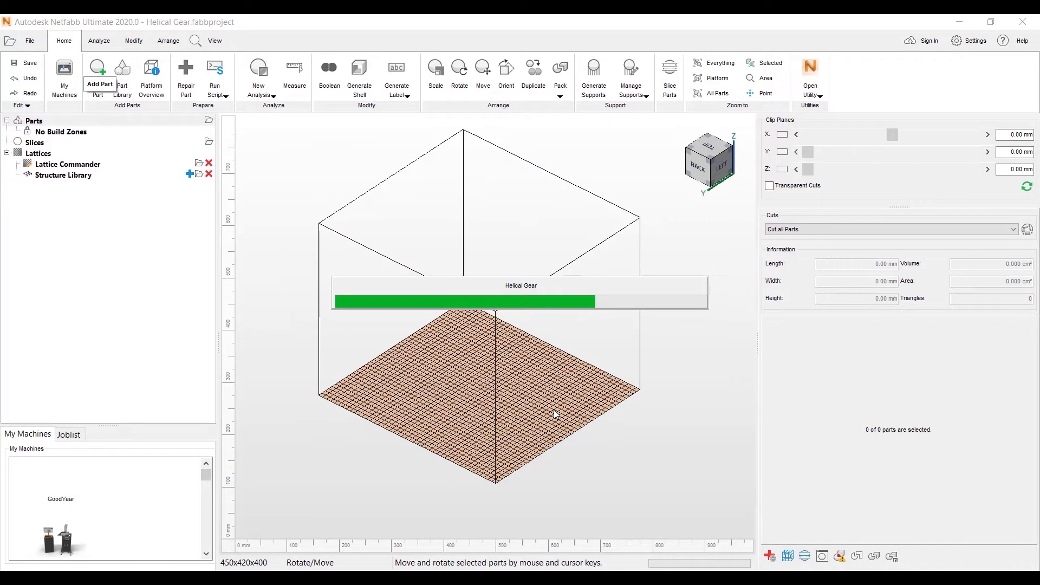
scroll(583, 319, "down", 3)
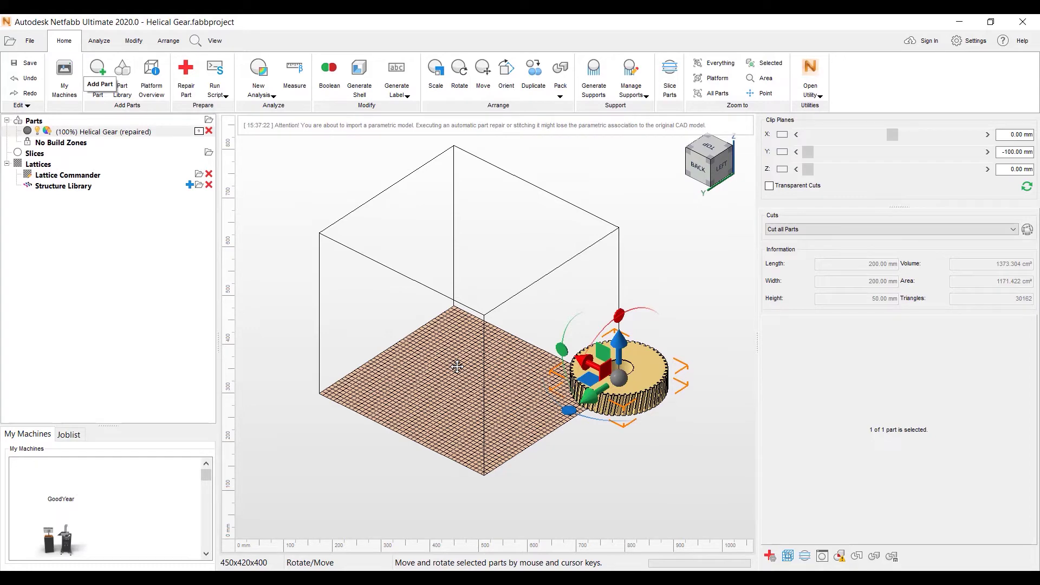
- Zoom to the gear, sweep the Y clip plane into it and flip the cut side
key("F8")
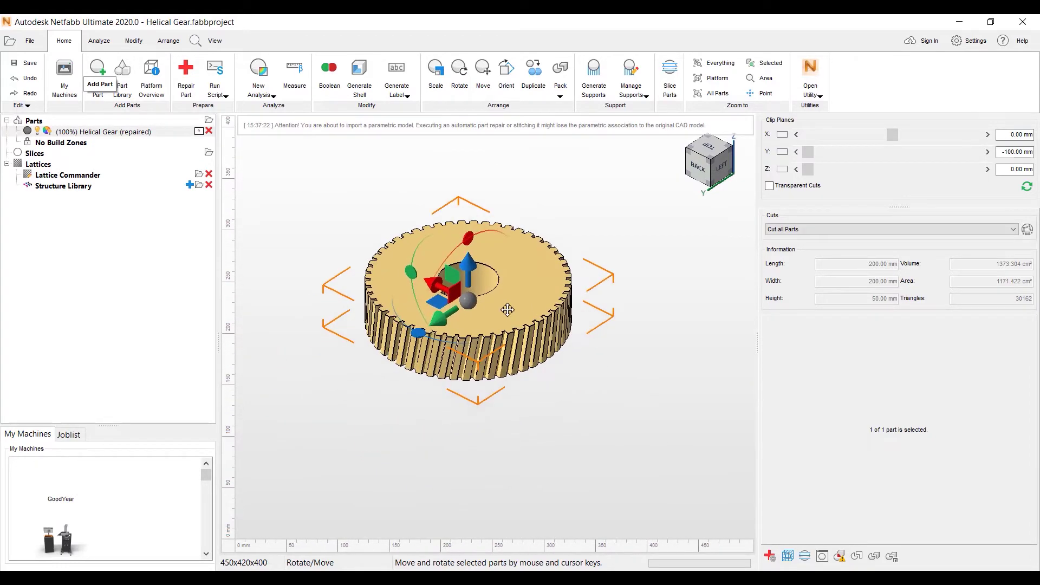
left_click(614, 221)
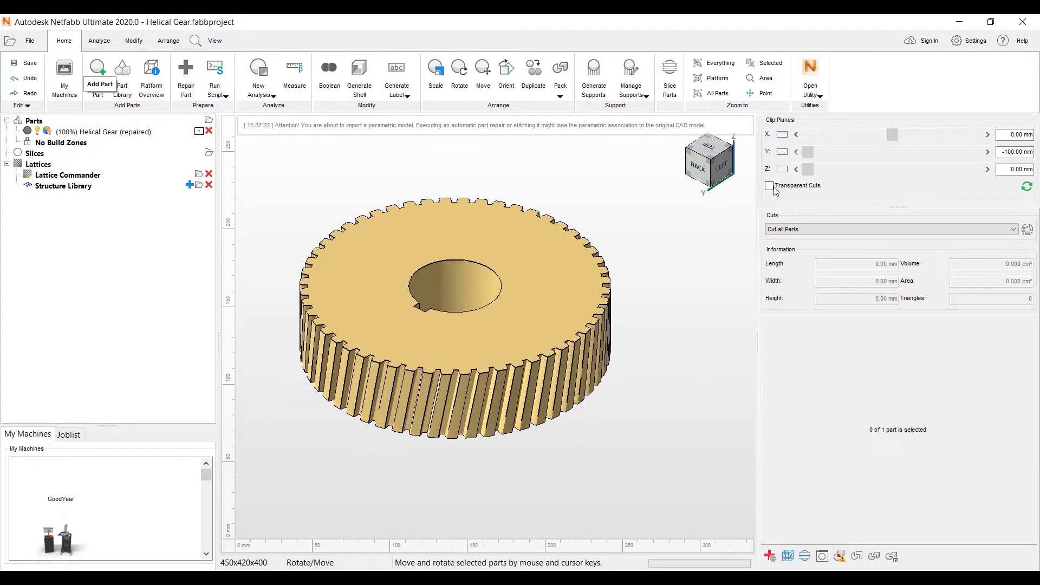
left_click_drag(808, 151, 836, 154)
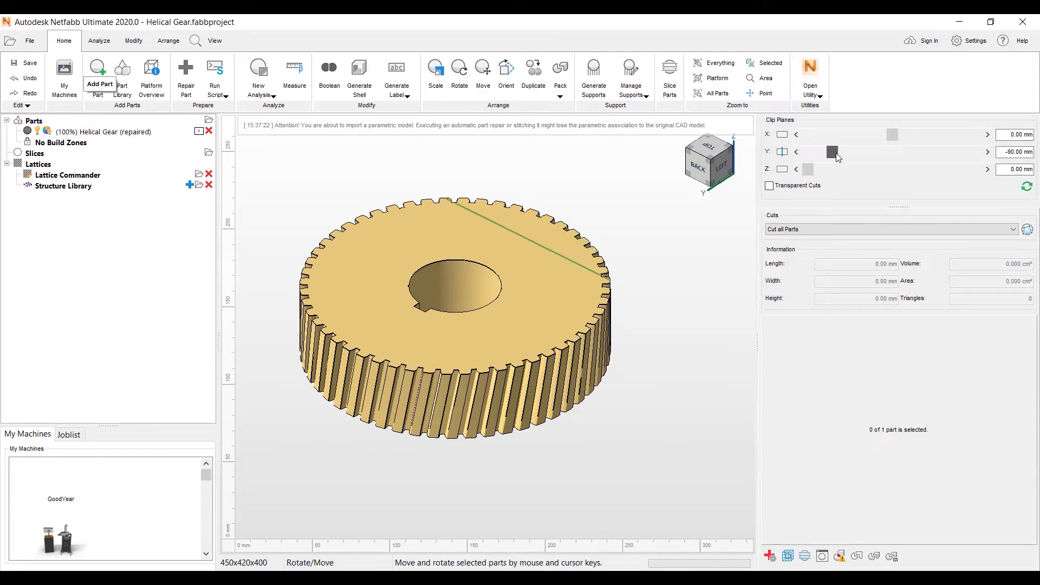
left_click_drag(837, 156, 900, 158)
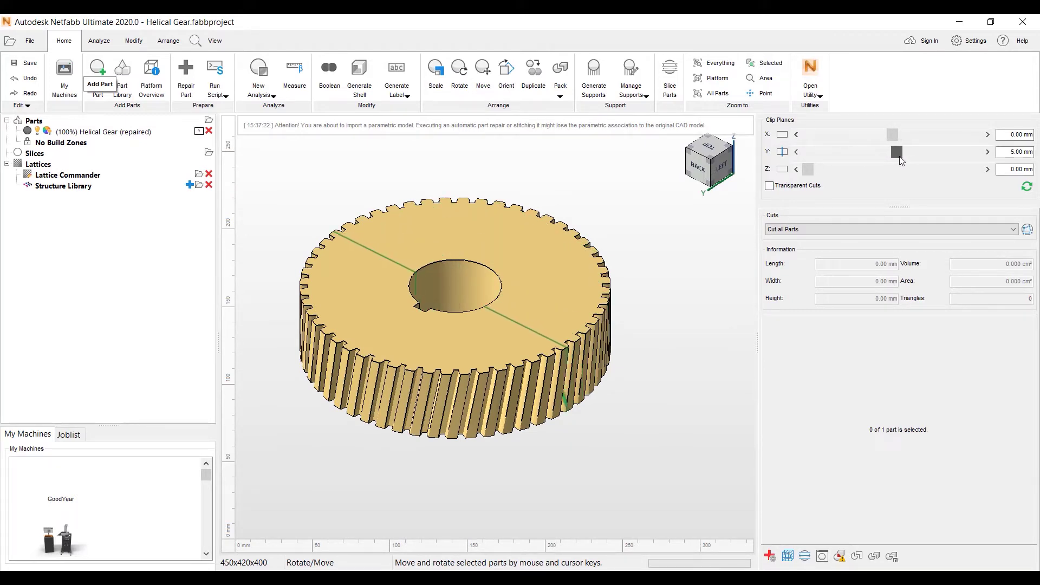
left_click(782, 152)
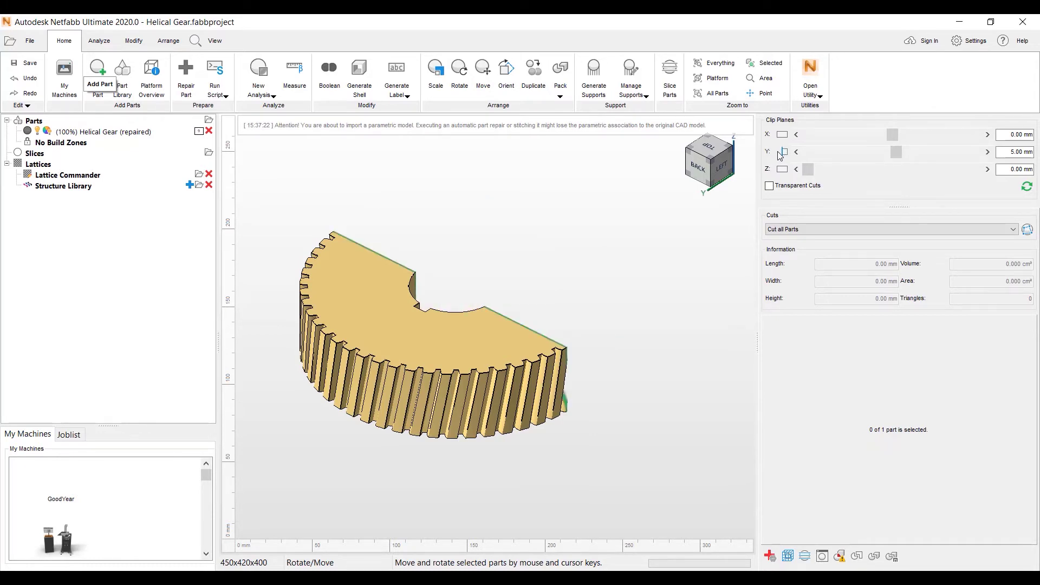
left_click(783, 153)
- Move the Y cut to -20 mm, then turn the clip off to show the whole gear
right_click_drag(641, 257, 536, 325)
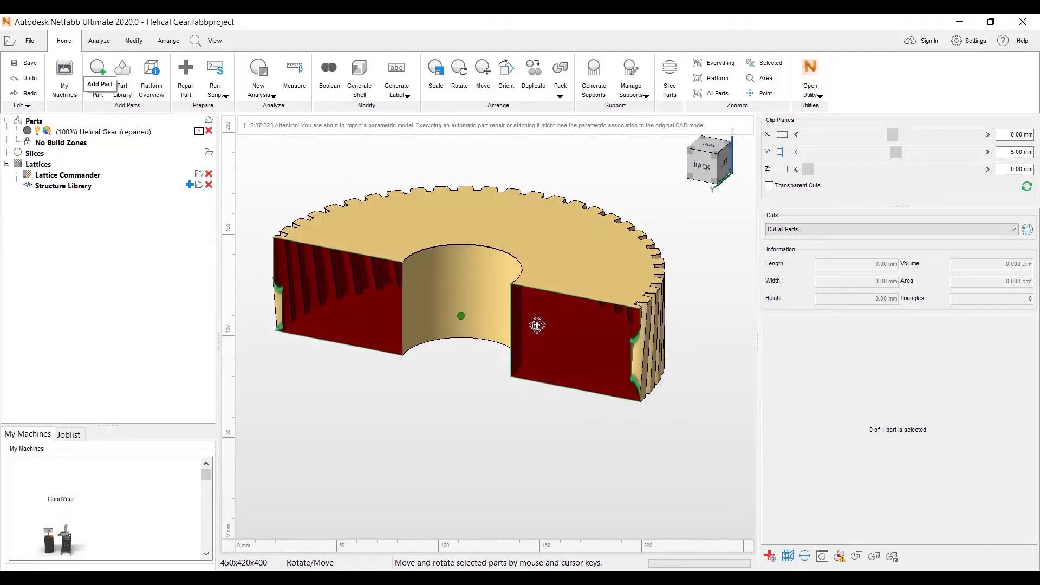
mouse_move(896, 152)
left_mouse_down()
mouse_move(923, 155)
mouse_move(874, 152)
left_mouse_up()
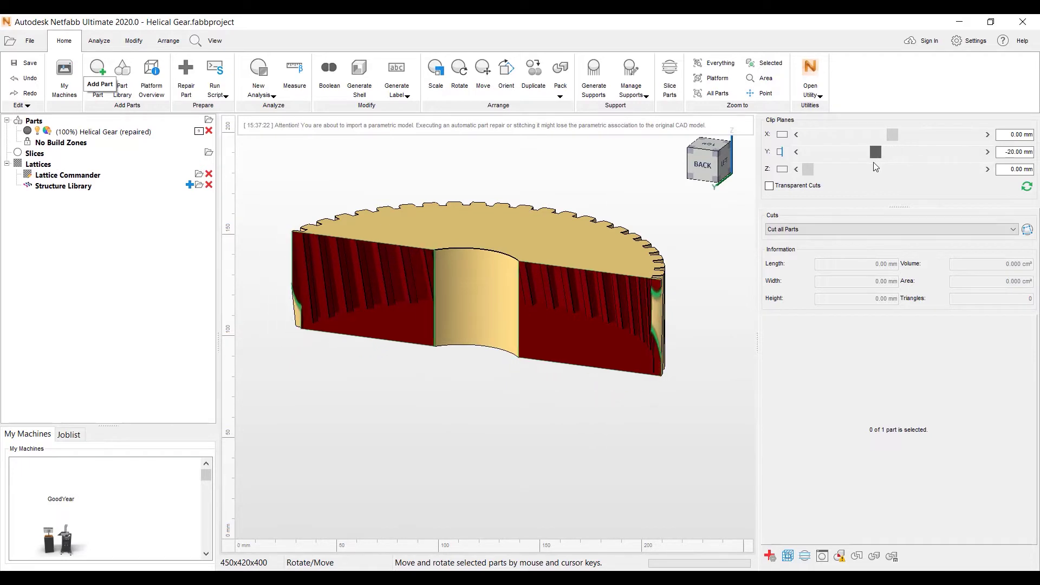
right_click_drag(504, 310, 509, 336)
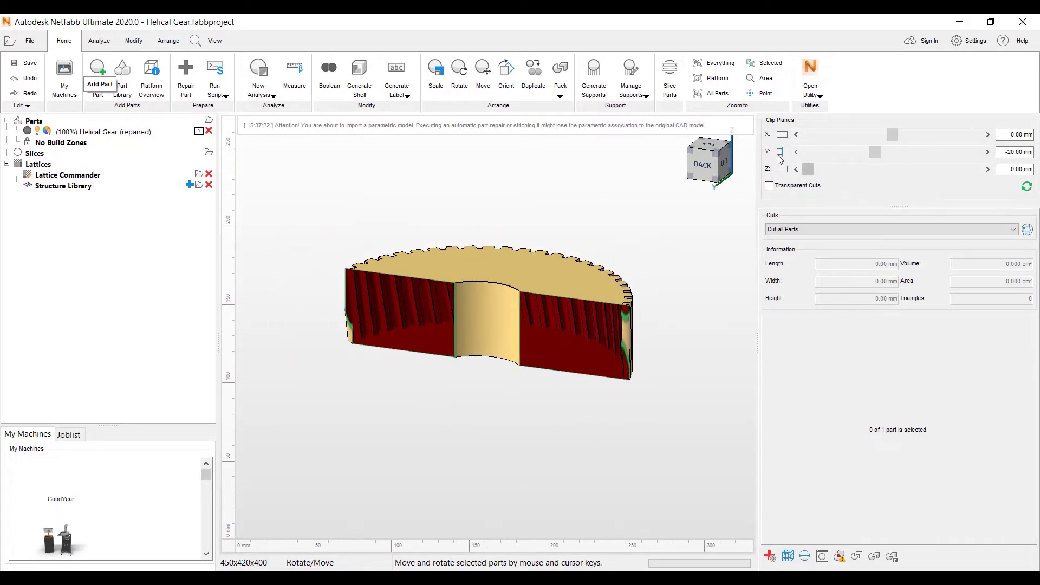
left_click(783, 155)
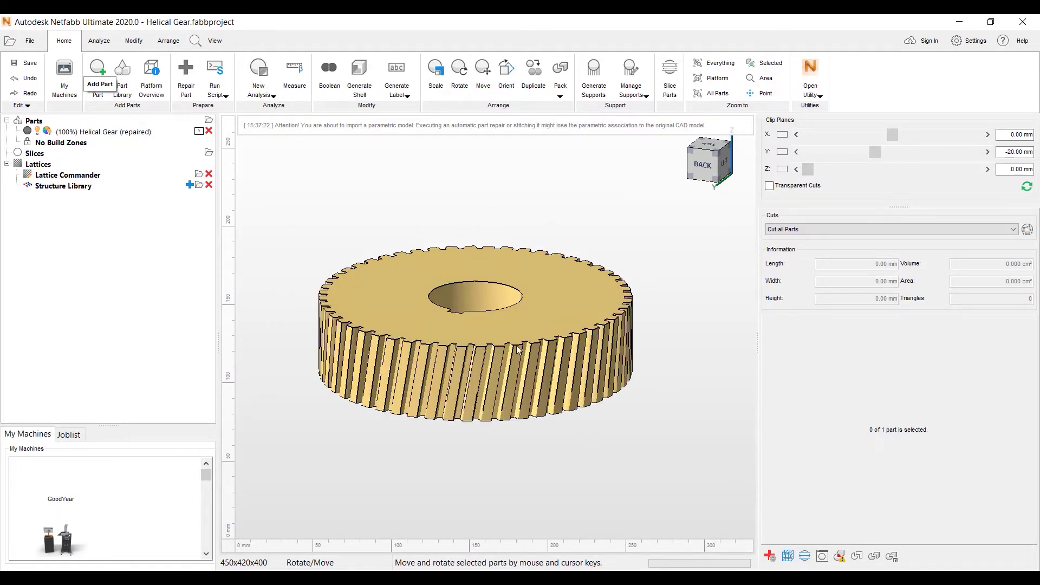
right_click_drag(518, 351, 513, 359)
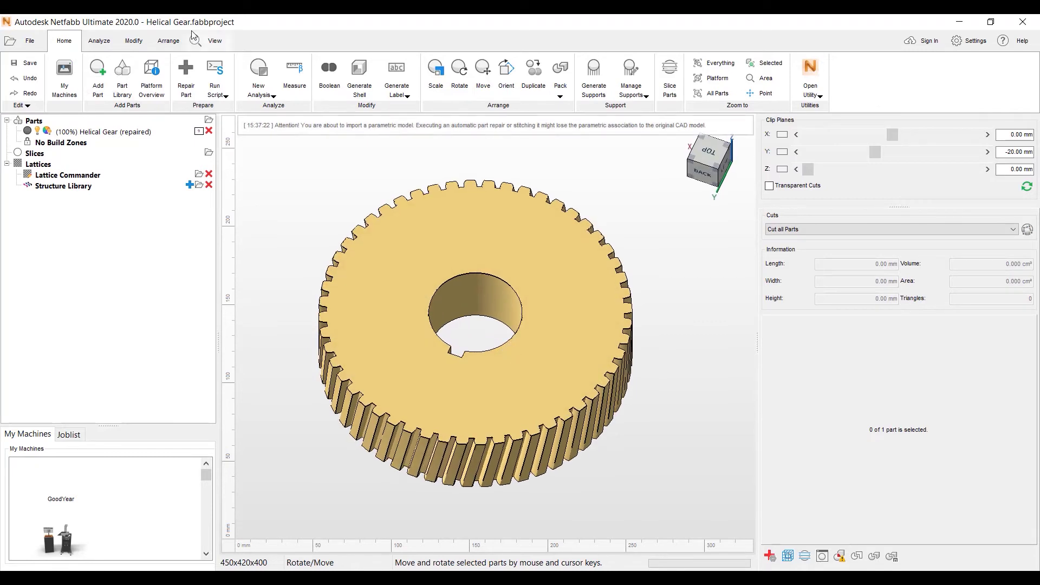
- Show the Modify ribbon tools for the repaired helical gear
left_click(132, 42)
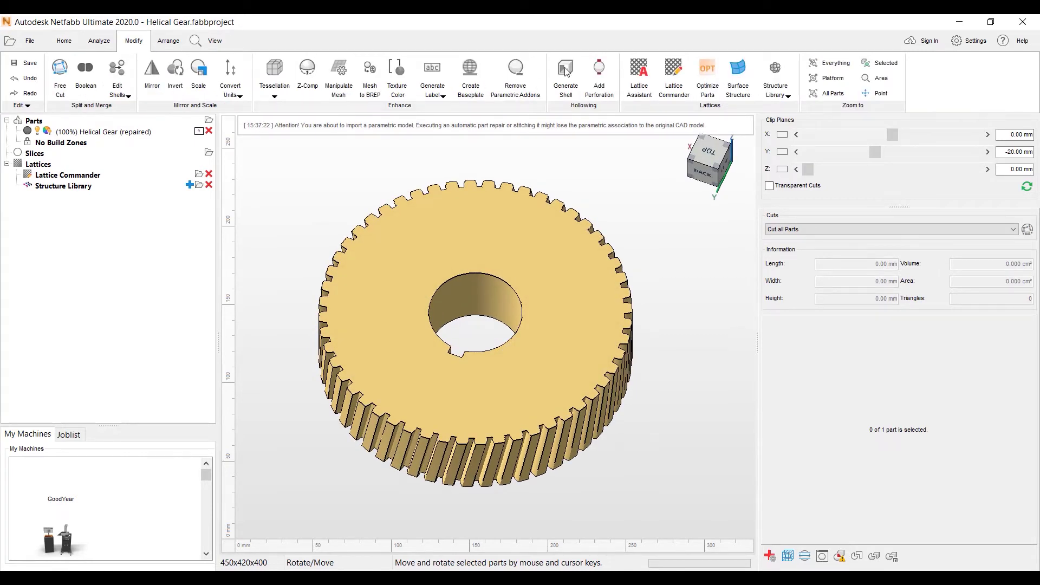
- Start a lattice on the gear with the X structure and a 3 mm shell thickness
left_click(637, 78)
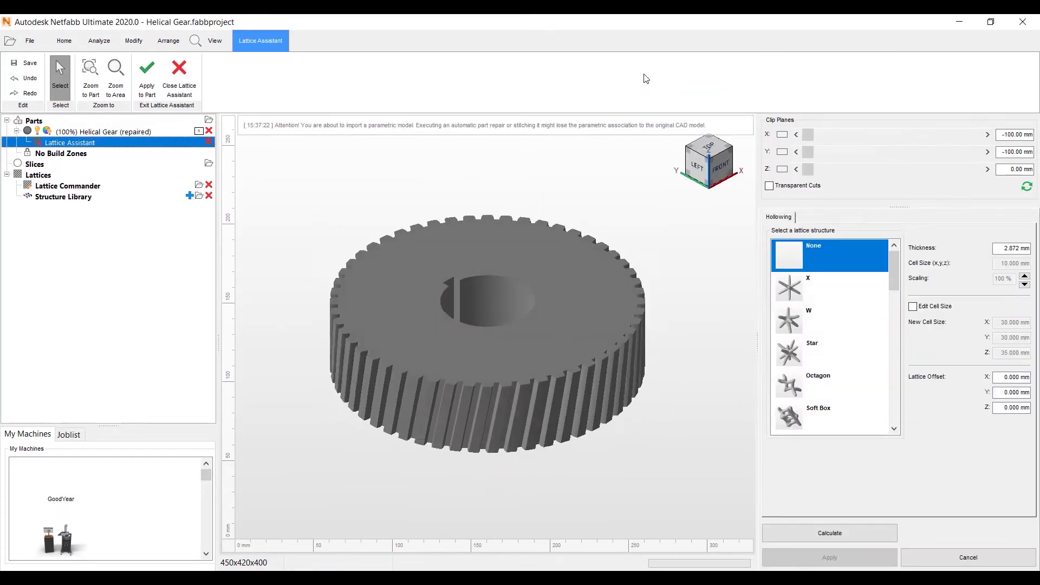
mouse_move(547, 327)
right_mouse_down()
mouse_move(546, 341)
mouse_move(578, 344)
right_mouse_up()
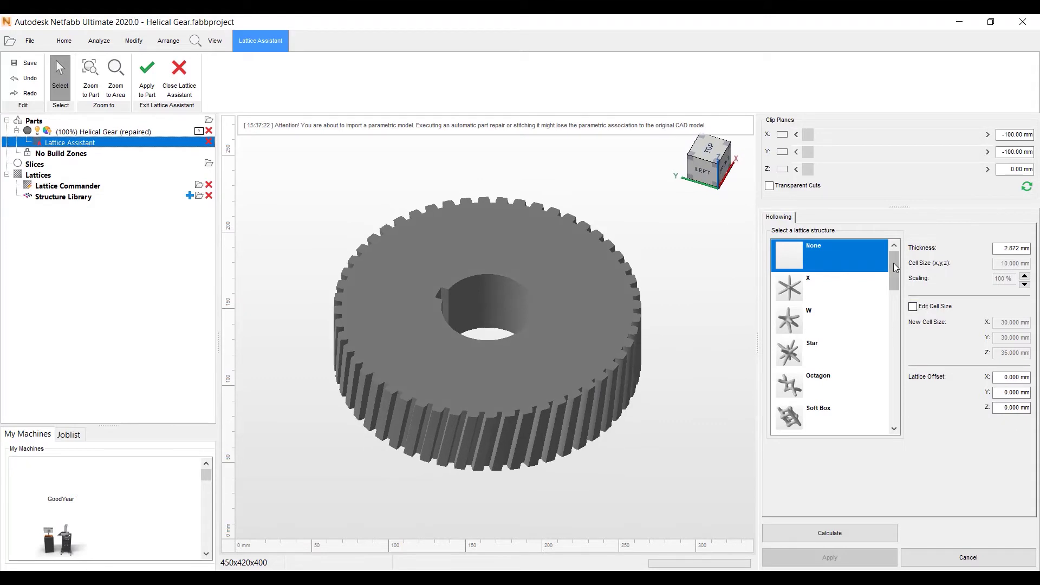
mouse_move(895, 267)
left_mouse_down()
mouse_move(909, 360)
mouse_move(899, 266)
left_mouse_up()
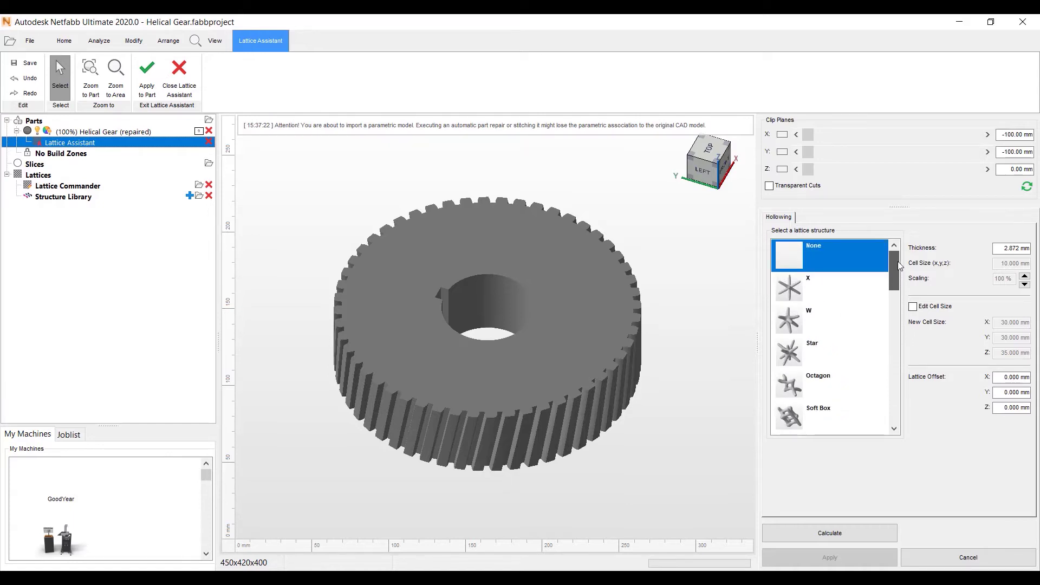
left_click(786, 290)
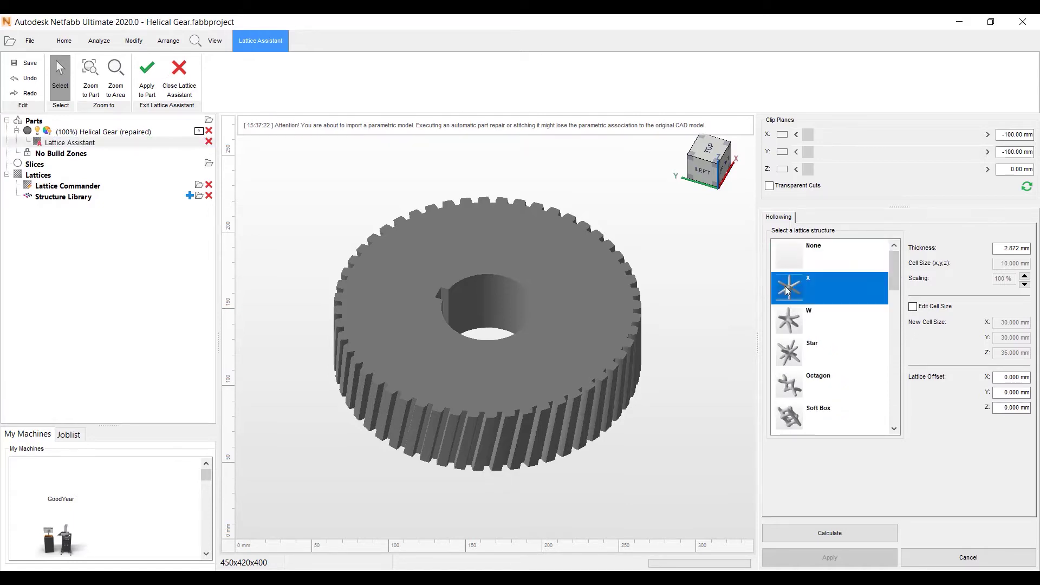
left_click(1028, 249)
key("BackSpace")
key("BackSpace")
key("BackSpace")
- Set custom cell sizes X 35, Y 35, Z 40 mm and calculate the hollowed lattice
left_click(912, 306)
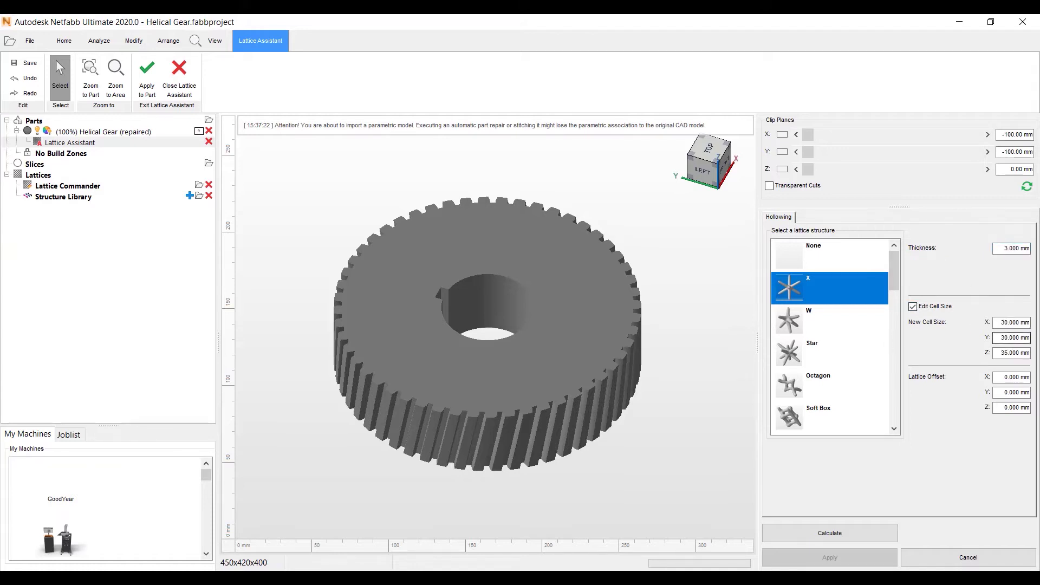
left_click(1030, 321)
key("BackSpace")
key("BackSpace")
key("BackSpace")
key("BackSpace")
key("BackSpace")
key("BackSpace")
left_click(1030, 337)
key("BackSpace")
key("BackSpace")
key("BackSpace")
key("BackSpace")
key("BackSpace")
key("BackSpace")
left_click(1028, 353)
key("BackSpace")
key("BackSpace")
key("BackSpace")
key("BackSpace")
key("BackSpace")
key("BackSpace")
left_click(812, 538)
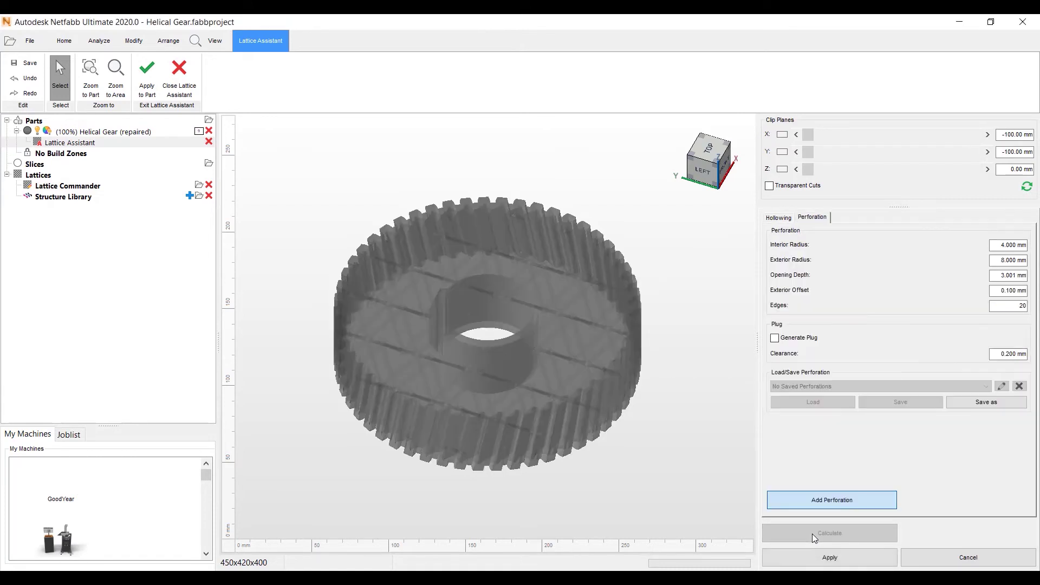
- Orbit the hollowed, lattice-filled gear to view its underside
mouse_move(434, 350)
right_mouse_down()
mouse_move(449, 169)
mouse_move(571, 215)
mouse_move(578, 193)
right_mouse_up()
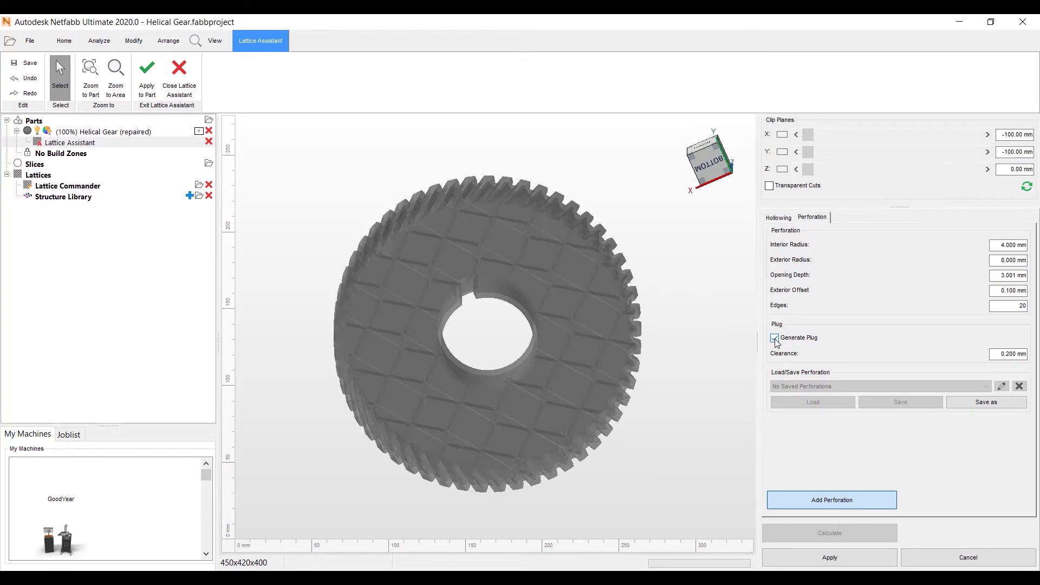
- Disable plug generation, place two perforation holes on the bottom face, and calculate them
left_click(775, 339)
left_click(471, 248)
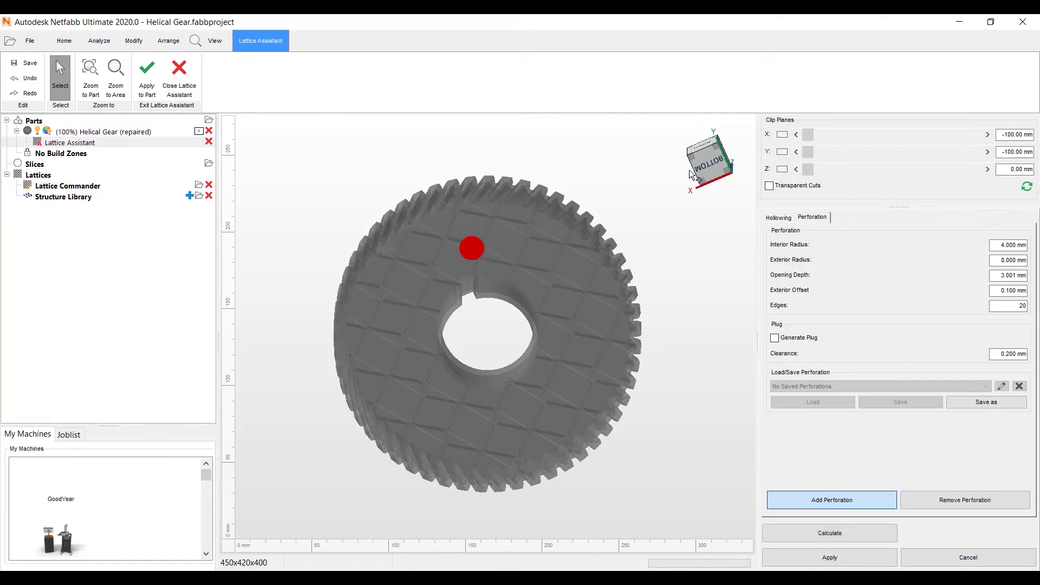
left_click(710, 166)
left_click(493, 241)
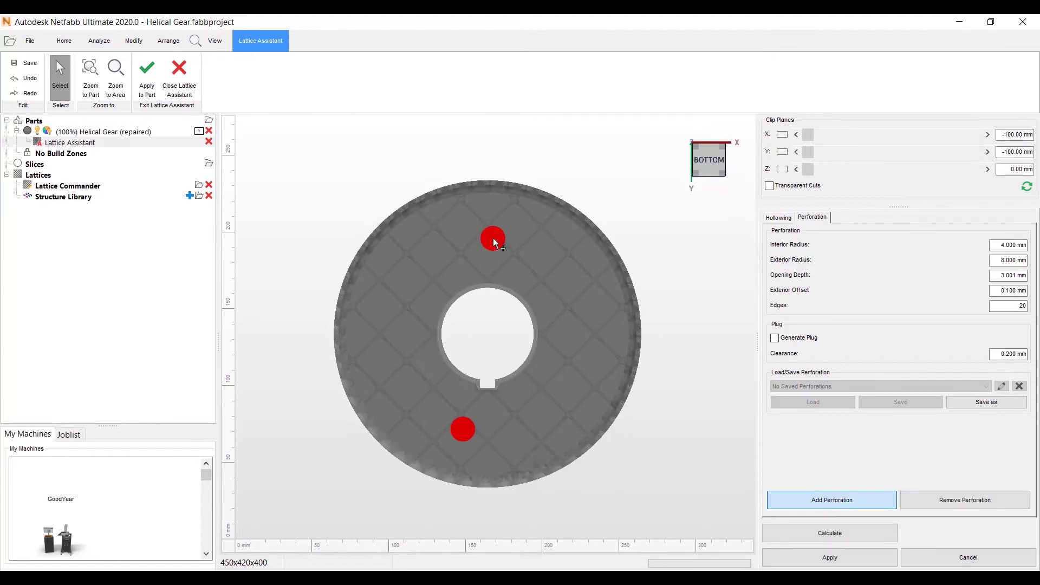
mouse_move(568, 317)
right_mouse_down()
mouse_move(570, 303)
mouse_move(558, 336)
right_mouse_up()
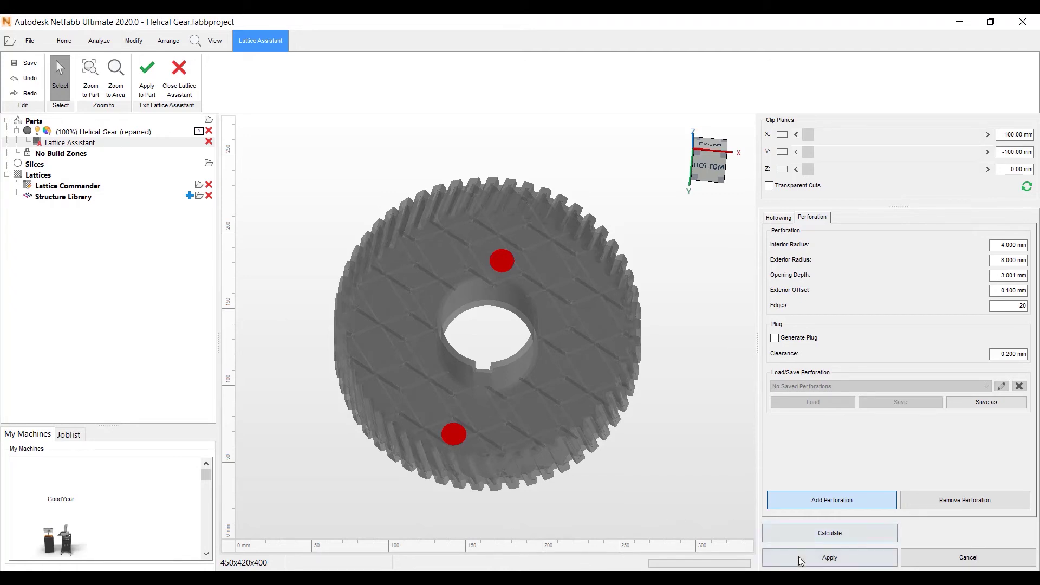
left_click(823, 533)
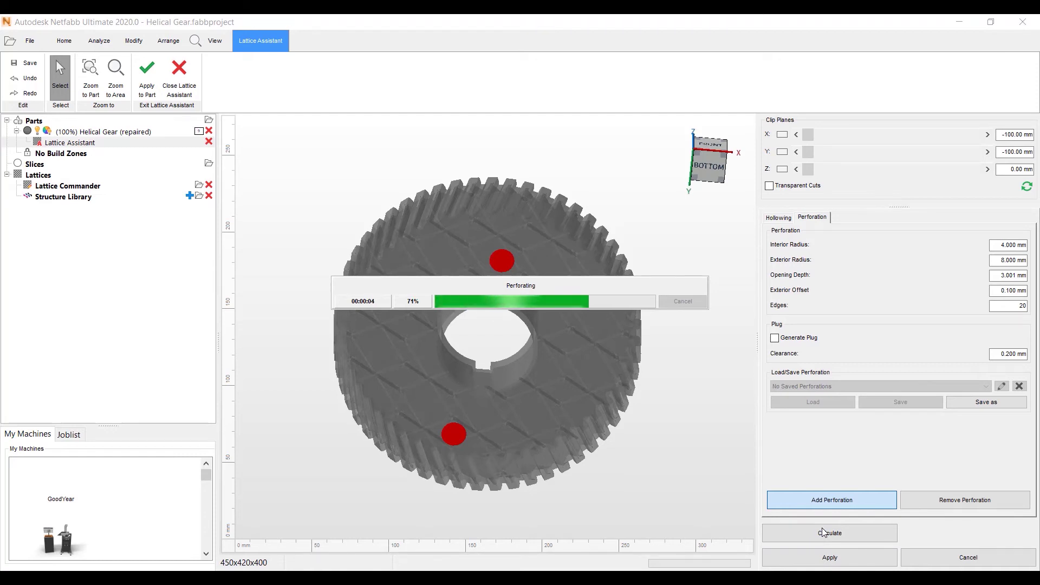
- Apply the perforation result and confirm removing the old gear part
left_click(837, 561)
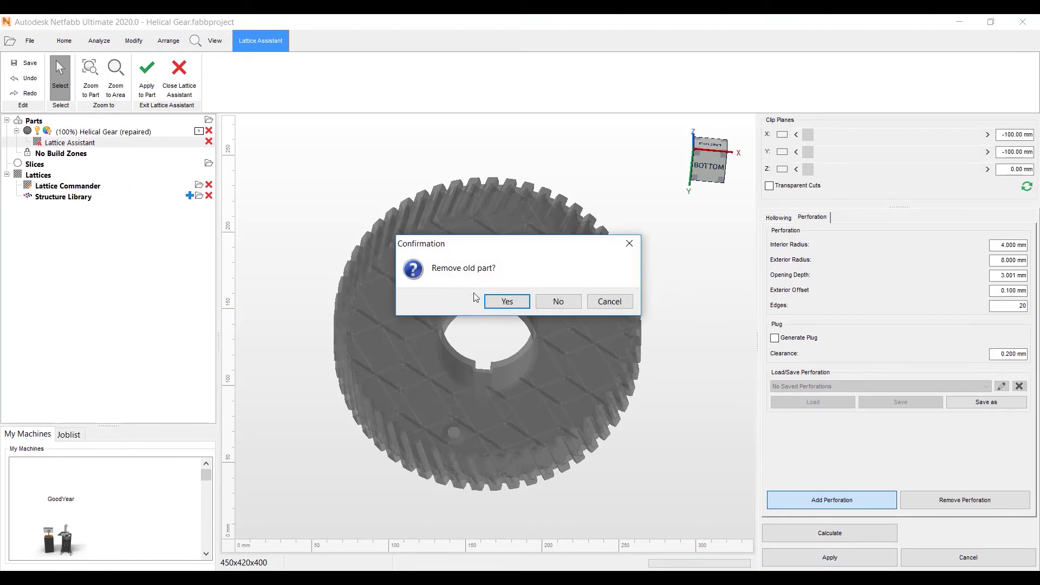
left_click(497, 301)
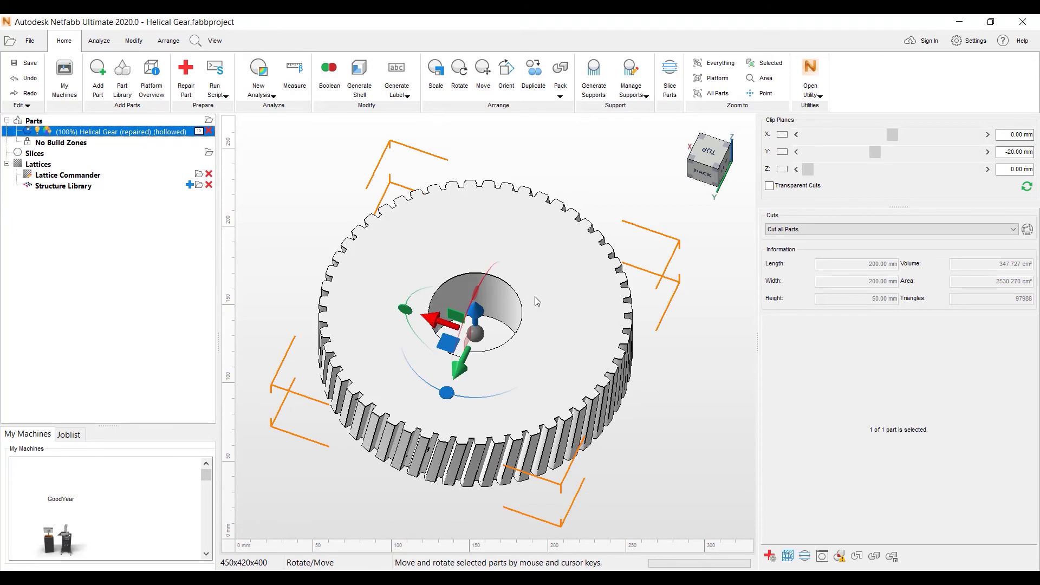
- Orbit around the hollowed gear and enable the Y clip plane
right_click_drag(468, 304, 529, 135)
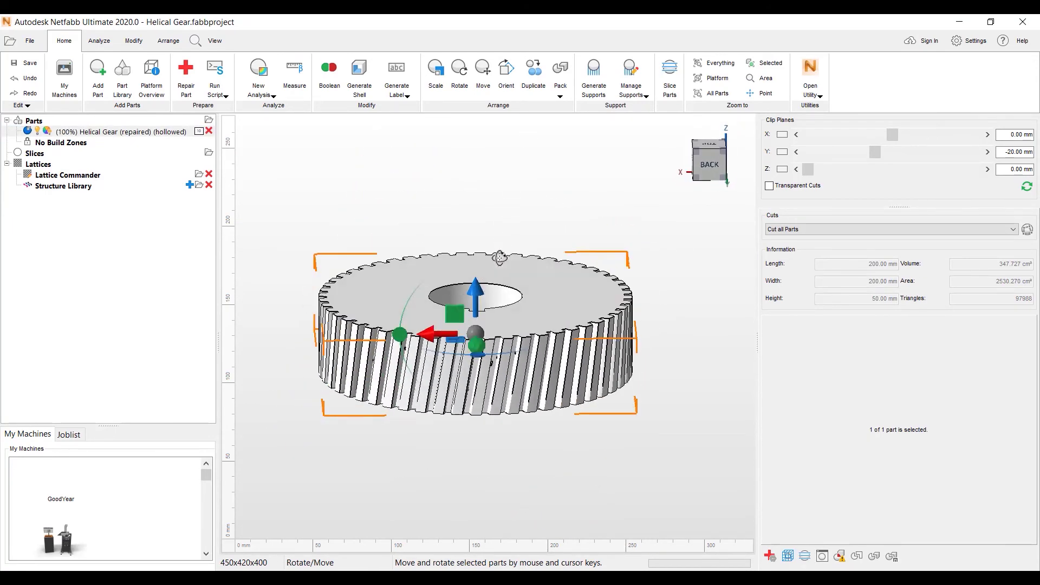
right_click_drag(528, 135, 559, 242)
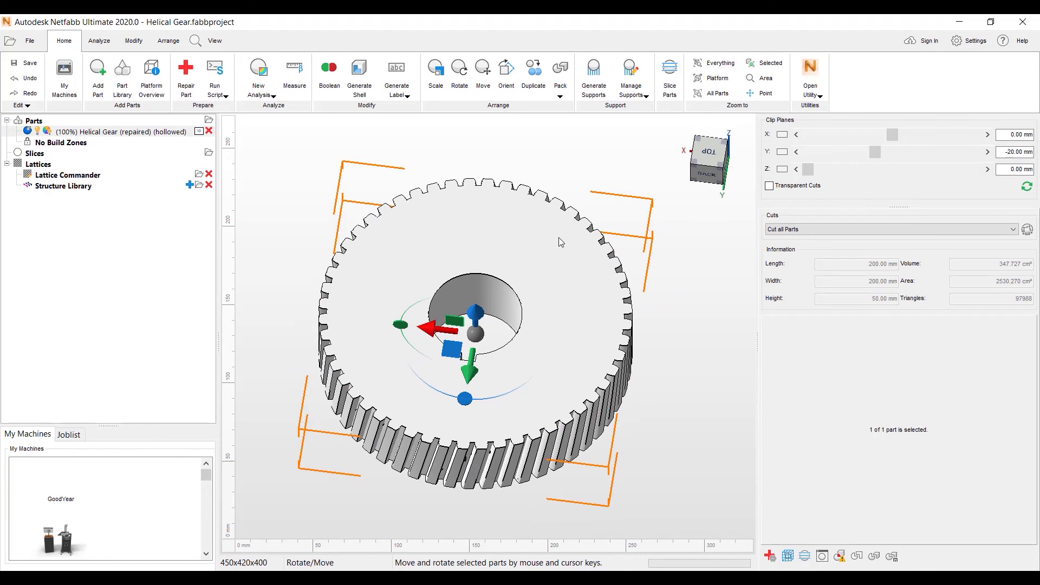
left_click(783, 153)
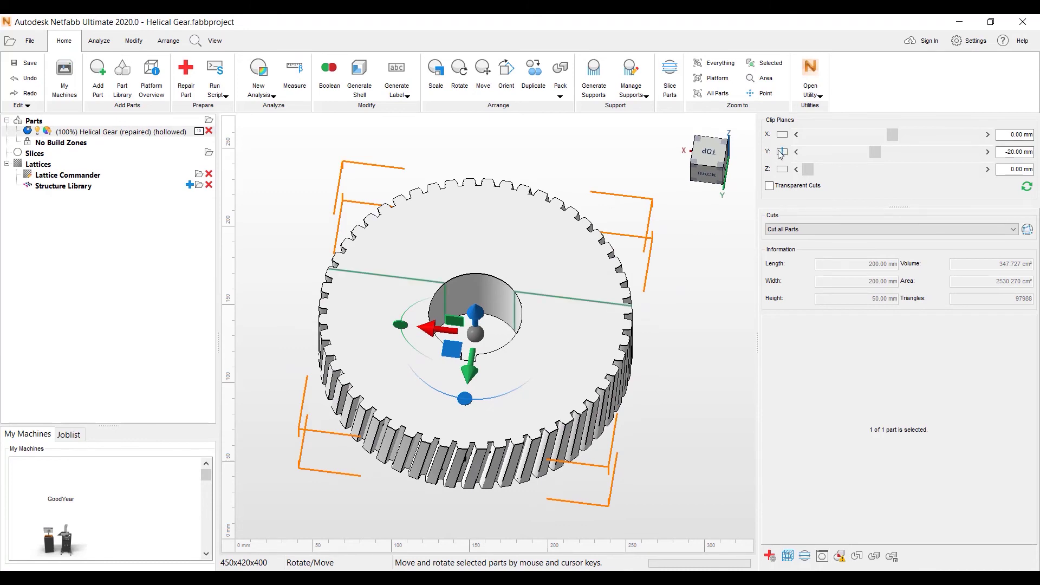
- Slide the Y clip plane through the lattice, then off the gear to -100 mm
mouse_move(455, 350)
right_mouse_down()
mouse_move(306, 347)
mouse_move(284, 372)
right_mouse_up()
scroll(455, 390, "up", 3)
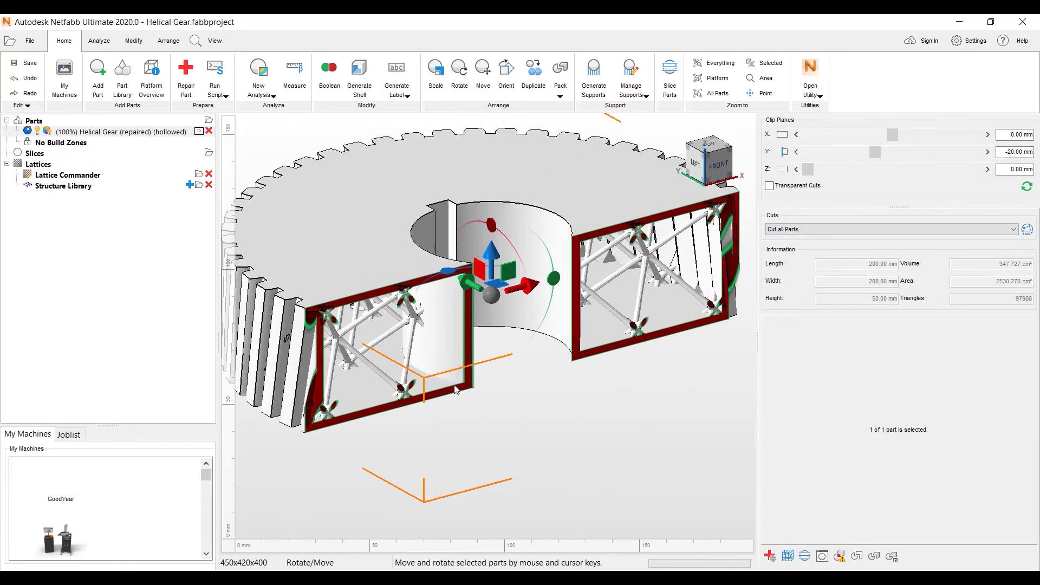
right_click_drag(538, 273, 526, 271)
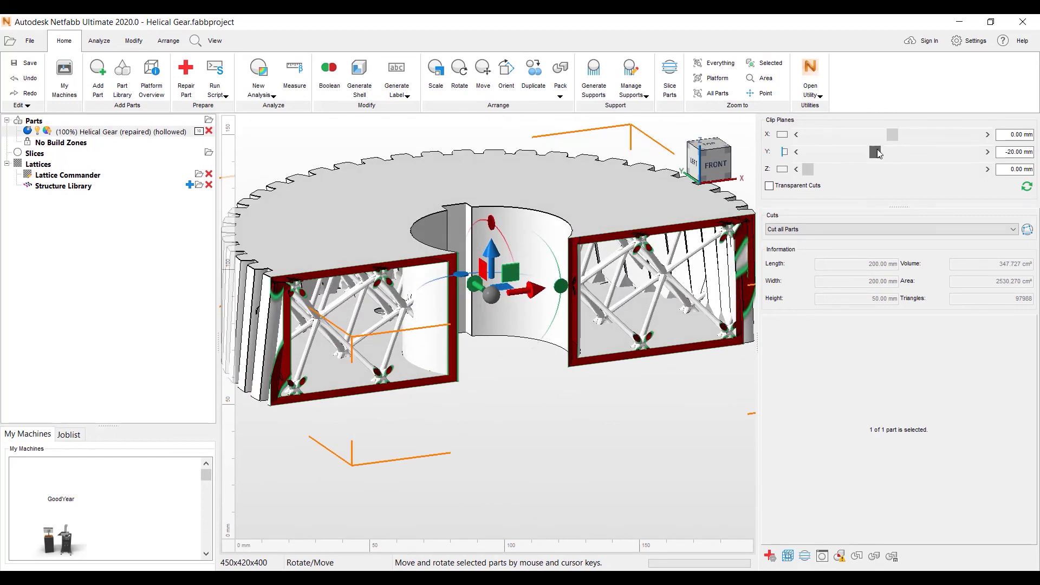
mouse_move(876, 153)
left_mouse_down()
mouse_move(944, 167)
mouse_move(868, 181)
left_mouse_up()
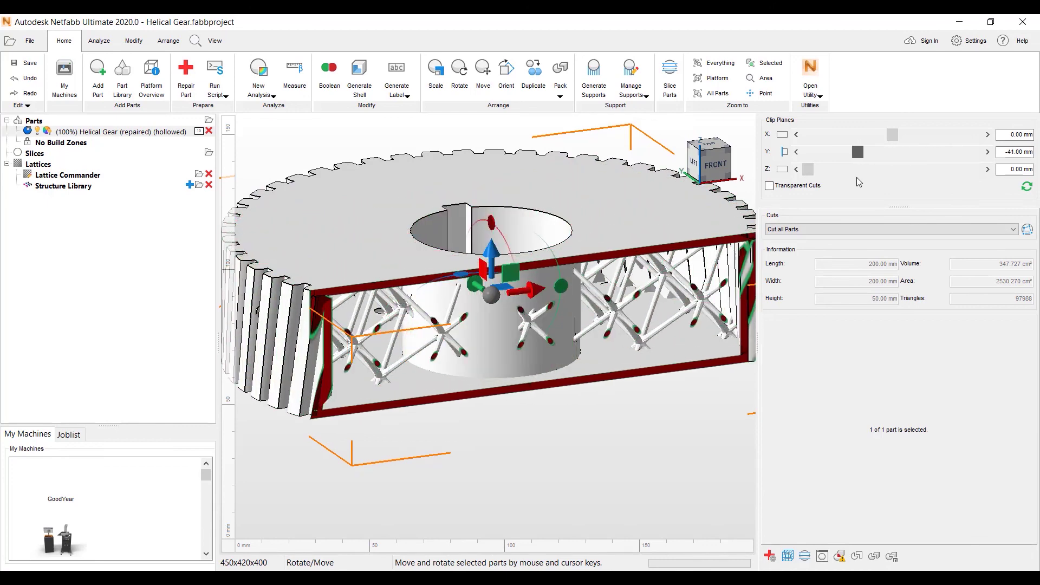
left_click_drag(868, 180, 797, 186)
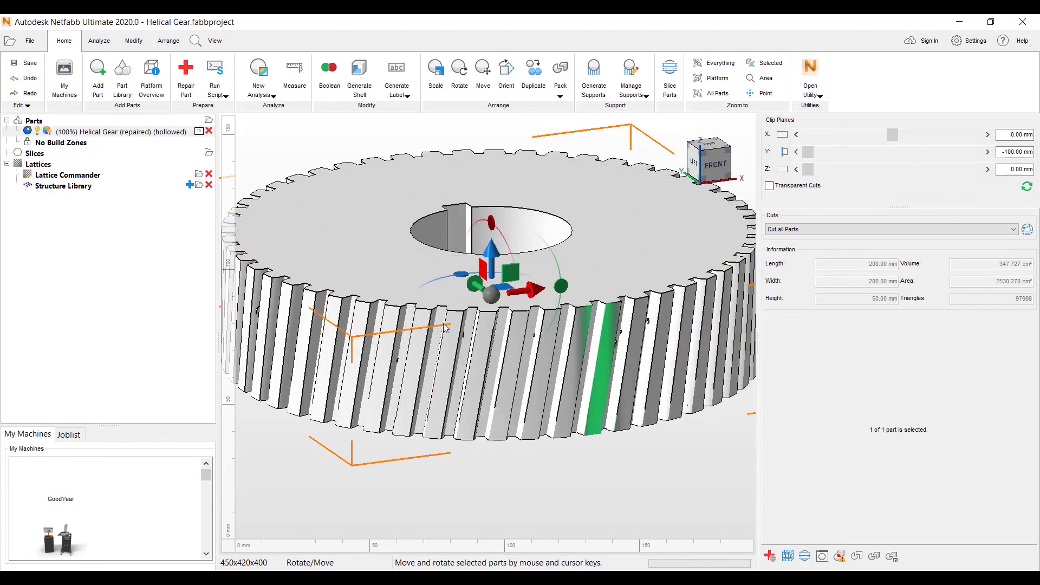
key("6")
right_click_drag(513, 233, 603, 266)
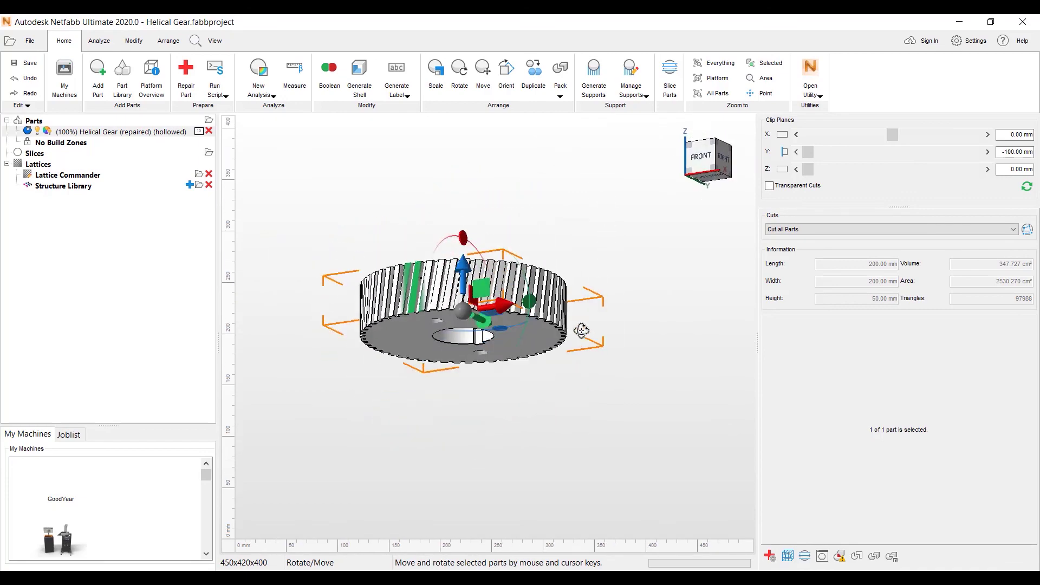
right_click_drag(603, 265, 746, 165)
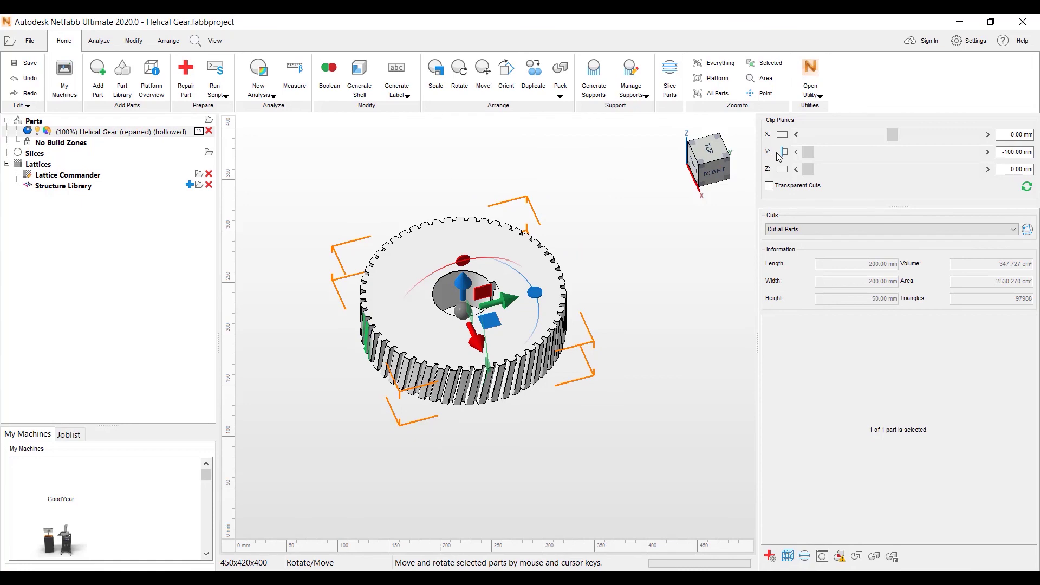